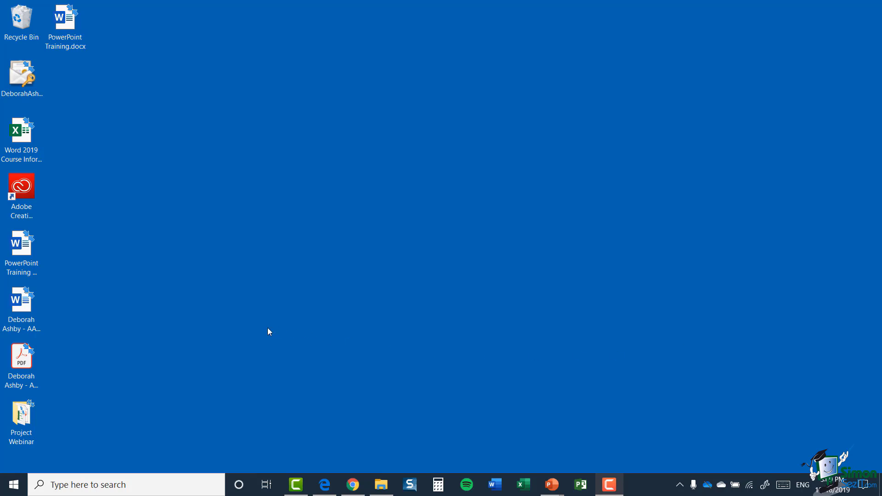
Search for 'access', pin the Access app to the taskbar, and dismiss the search panel.
left_click(54, 485)
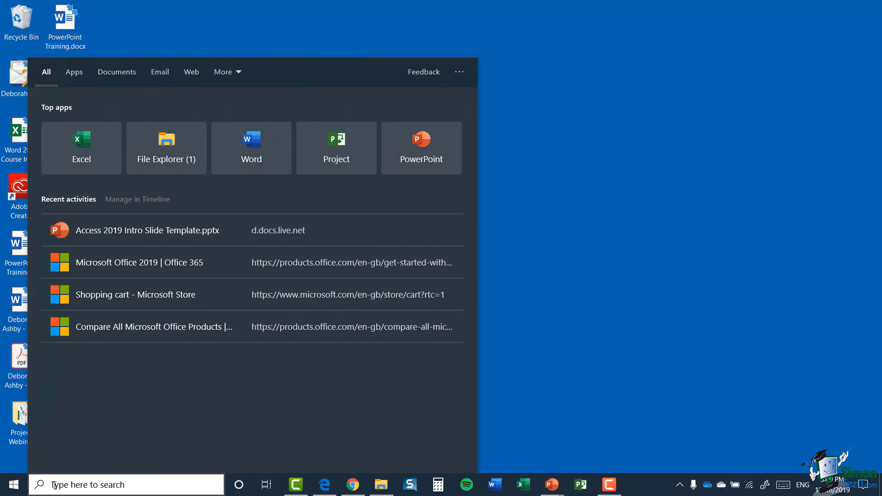
type("access")
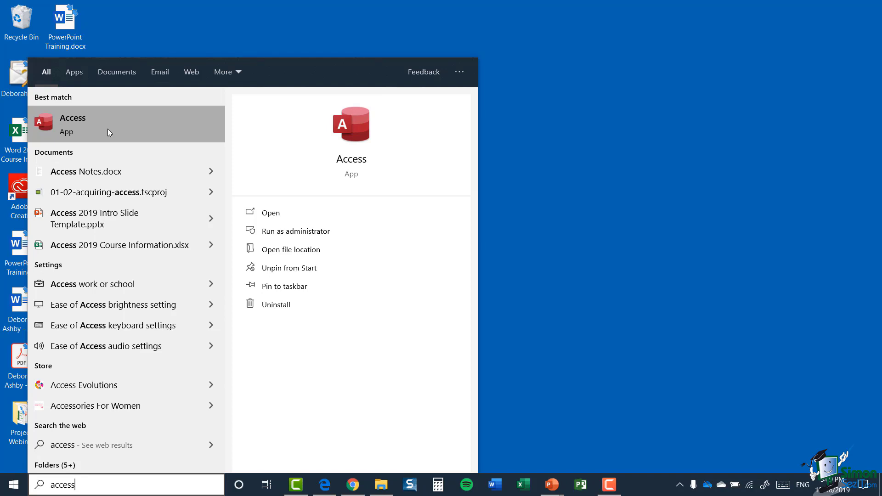
right_click(107, 128)
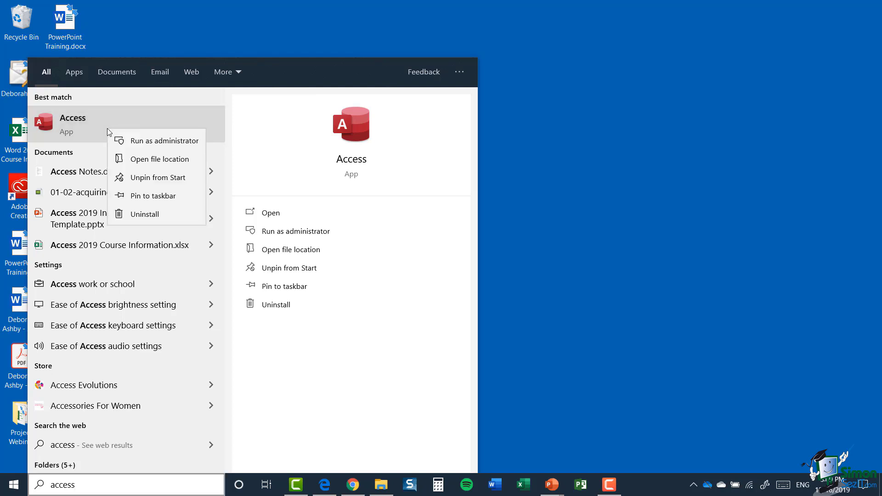
left_click(153, 196)
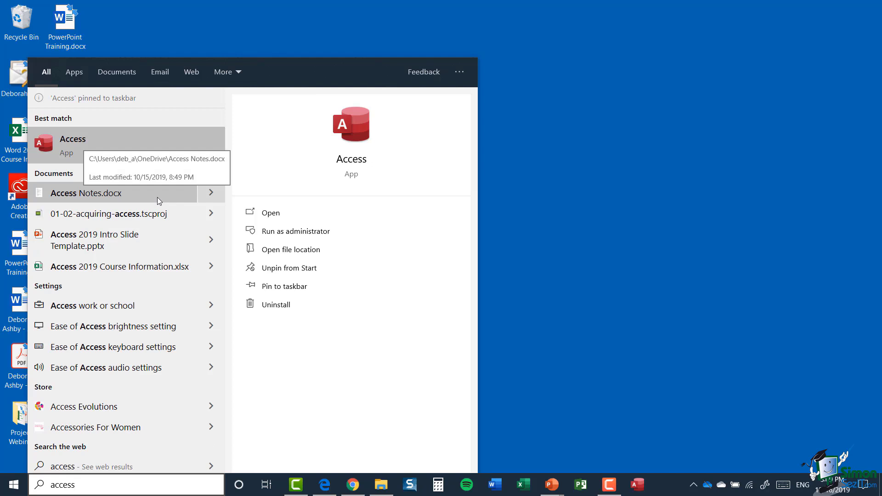
left_click(592, 284)
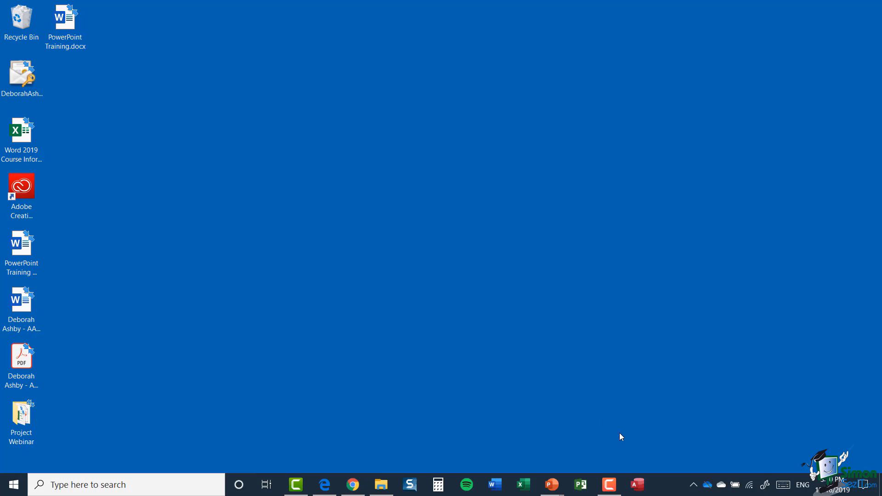
Launch Access from its newly pinned taskbar icon.
left_click(639, 486)
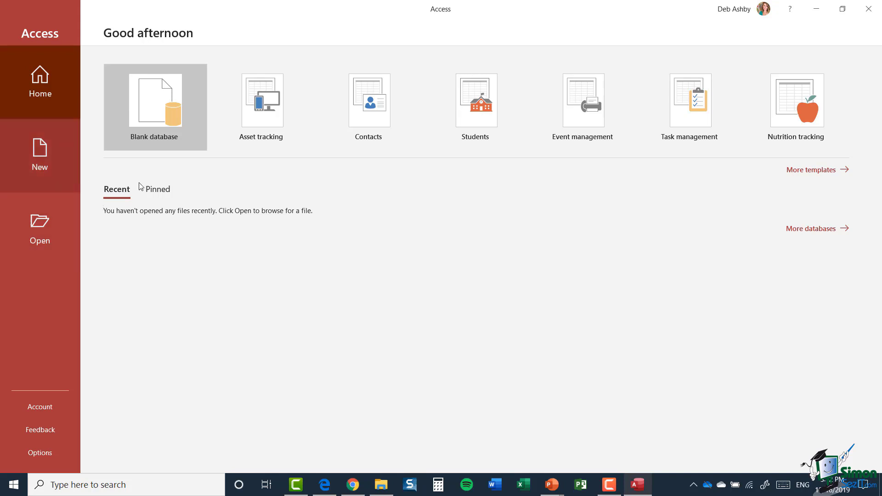
Toggle the start screen between Pinned and Recent files, ending on the empty Pinned list.
left_click(159, 191)
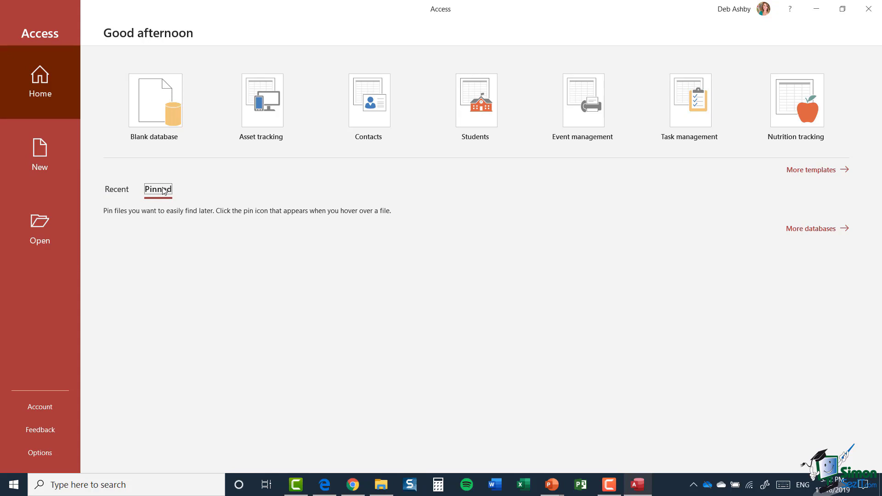
left_click(115, 193)
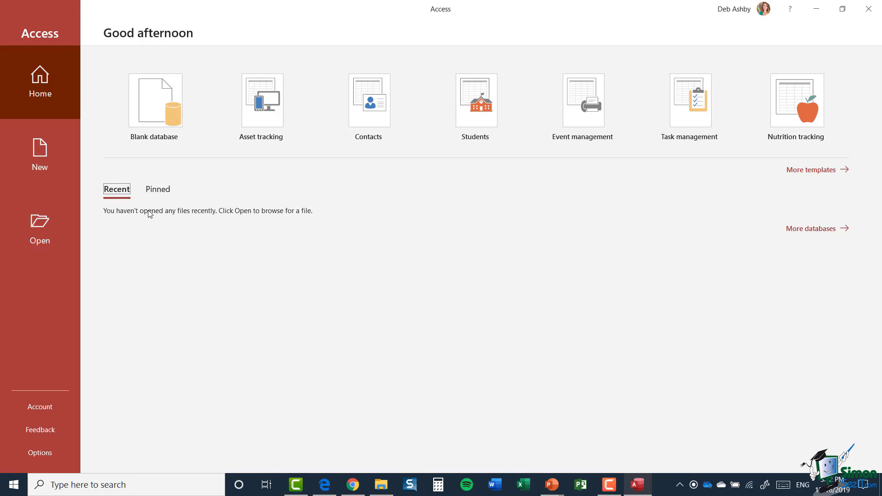
left_click(160, 192)
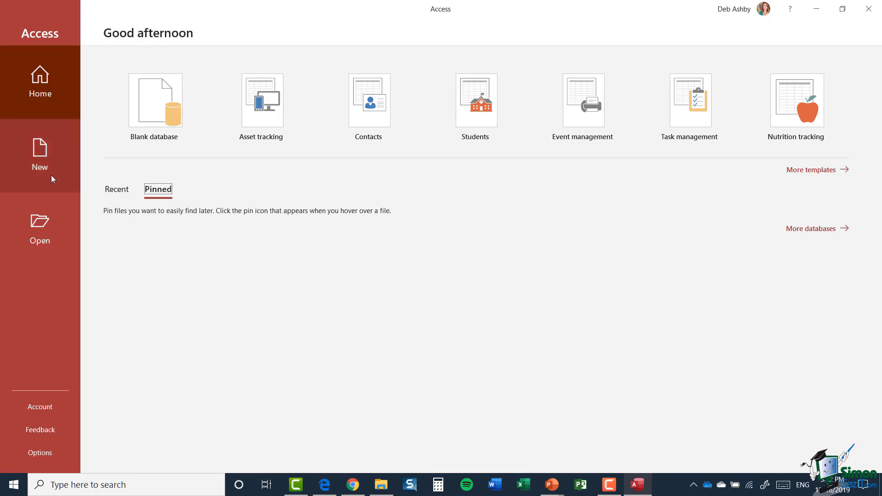
Go from the New page to the Open page for existing databases.
left_click(48, 157)
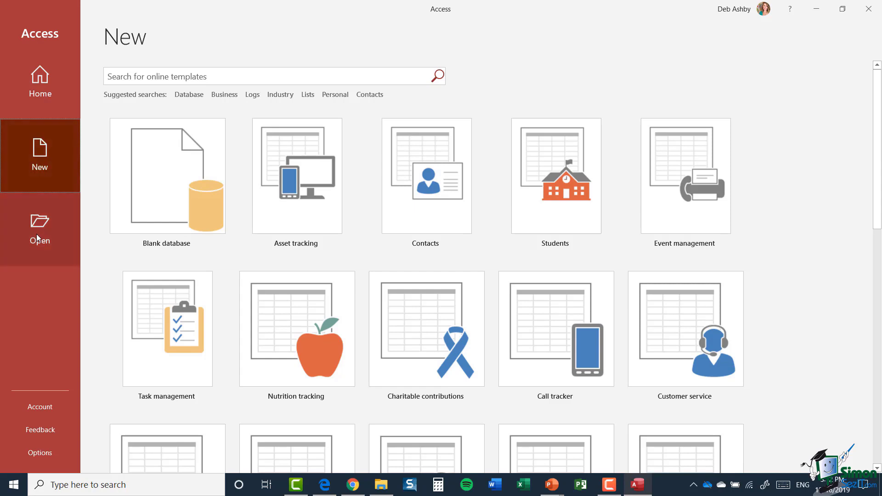
left_click(37, 236)
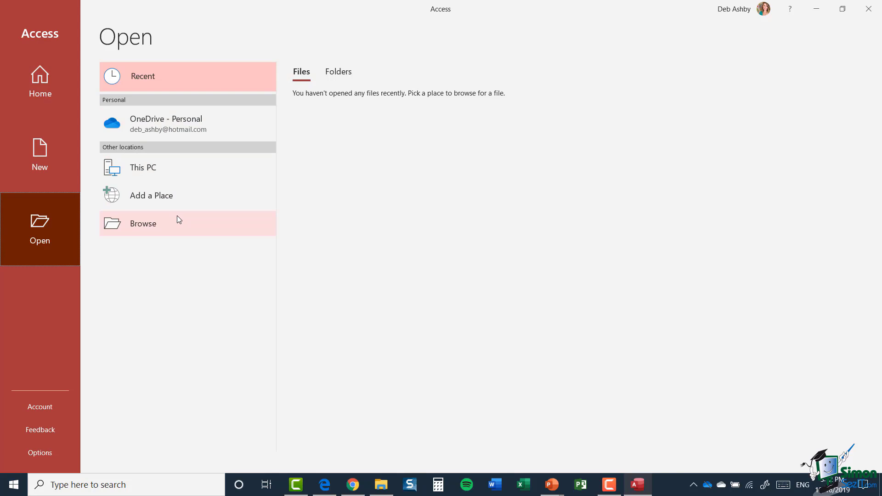
Return to the New page and scroll through templates like Asset tracking, Contacts, Students and Northwind.
left_click(44, 159)
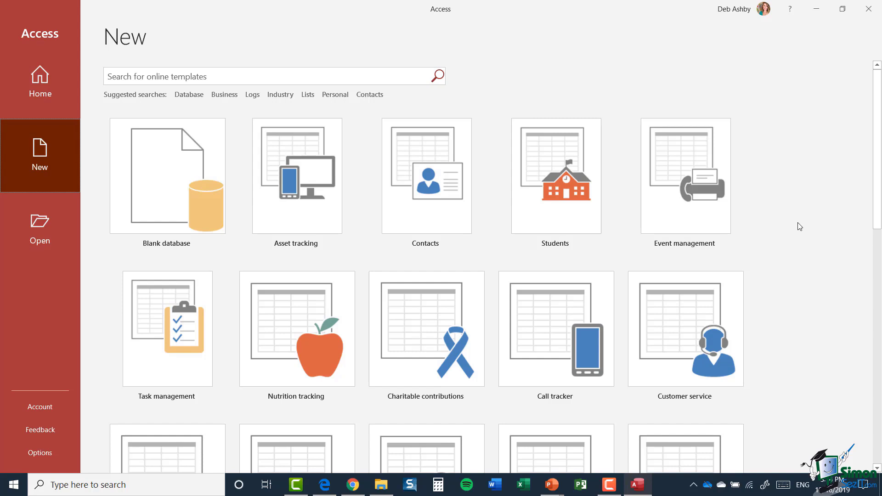
scroll(800, 226, "down", 5)
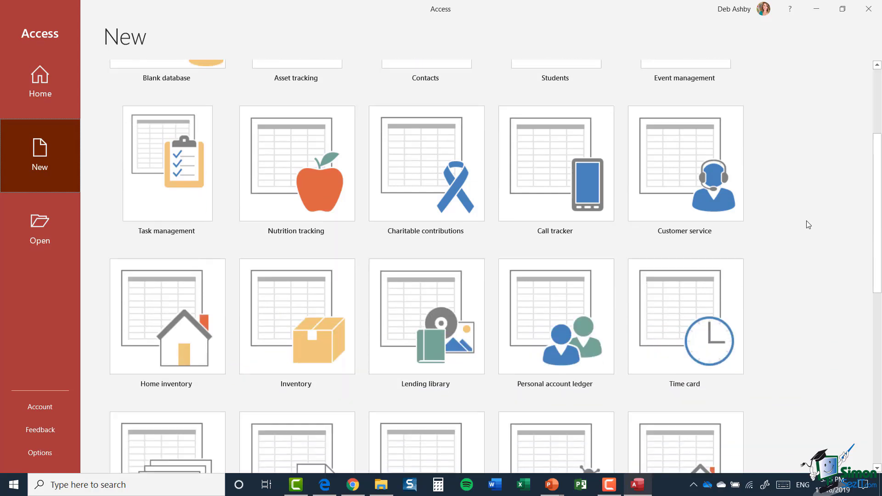
scroll(808, 225, "down", 7)
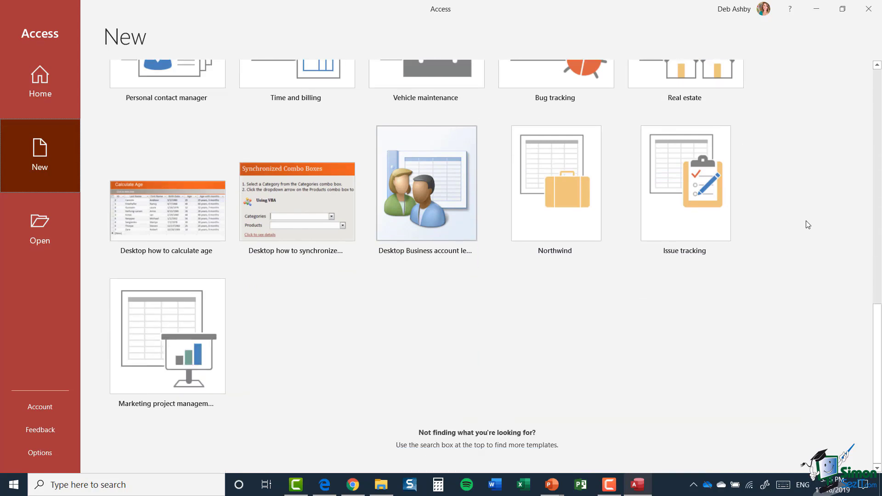
scroll(808, 224, "up", 10)
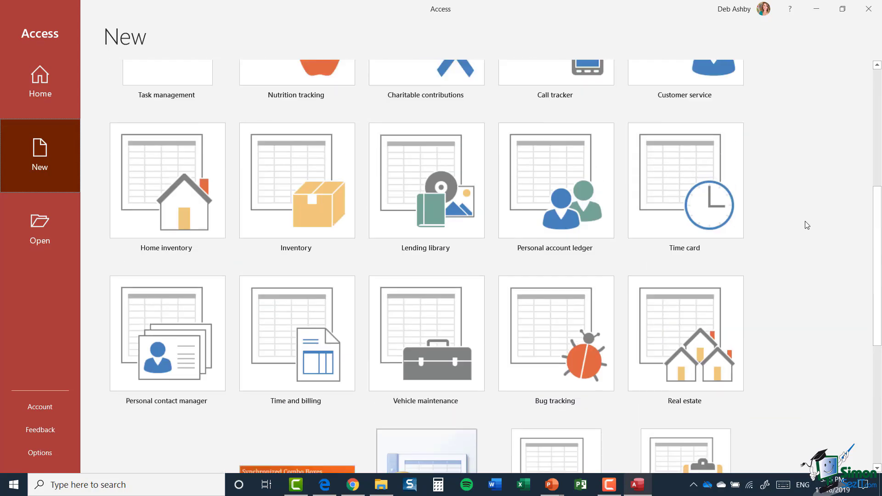
scroll(804, 221, "up", 2)
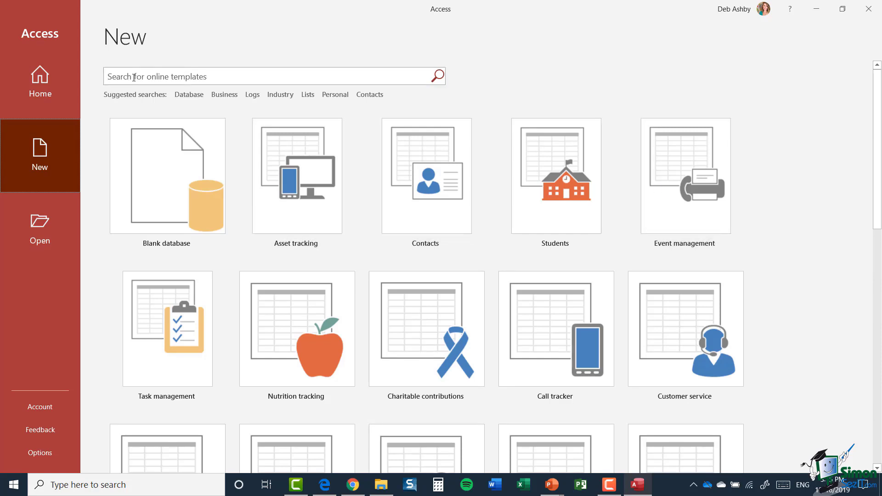
left_click(122, 78)
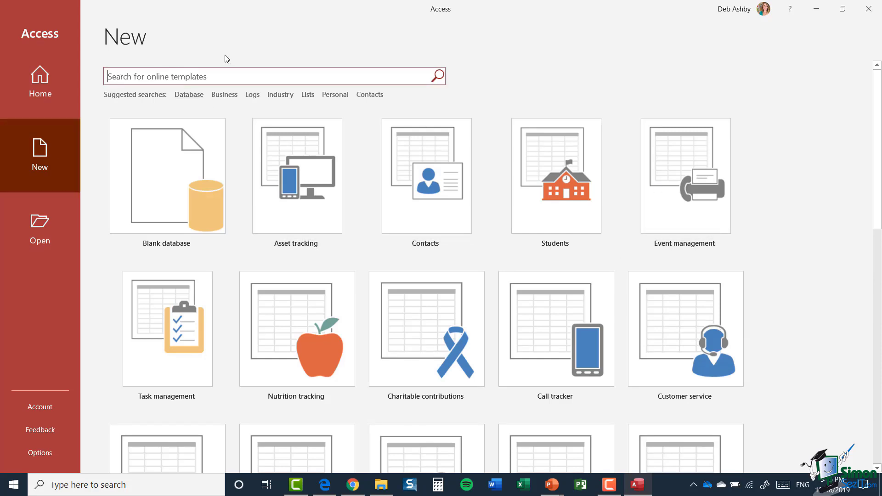
type("contacts")
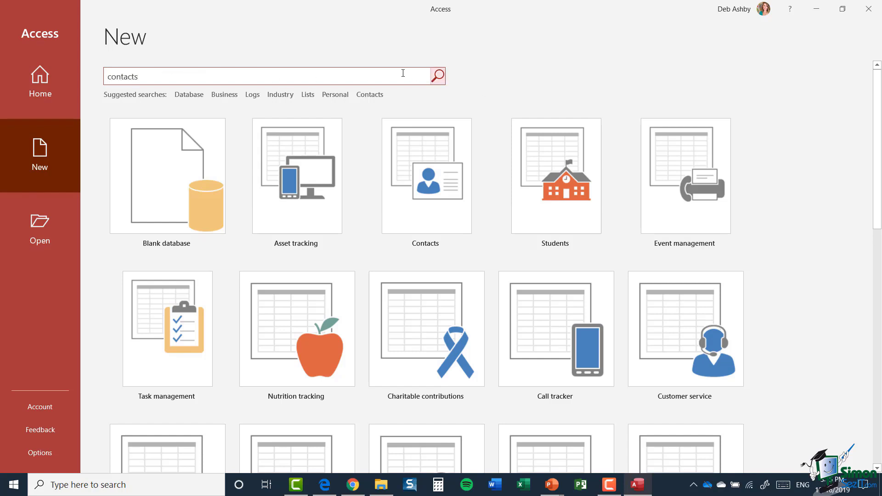
left_click(438, 76)
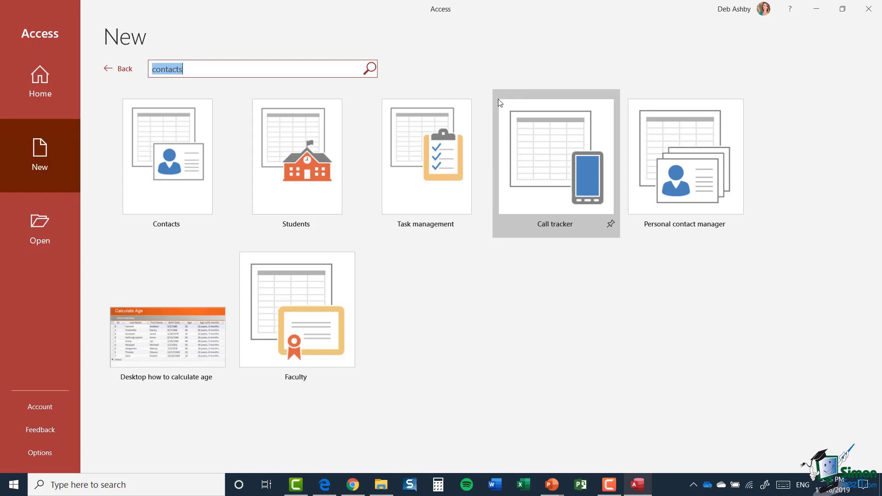
left_click(123, 70)
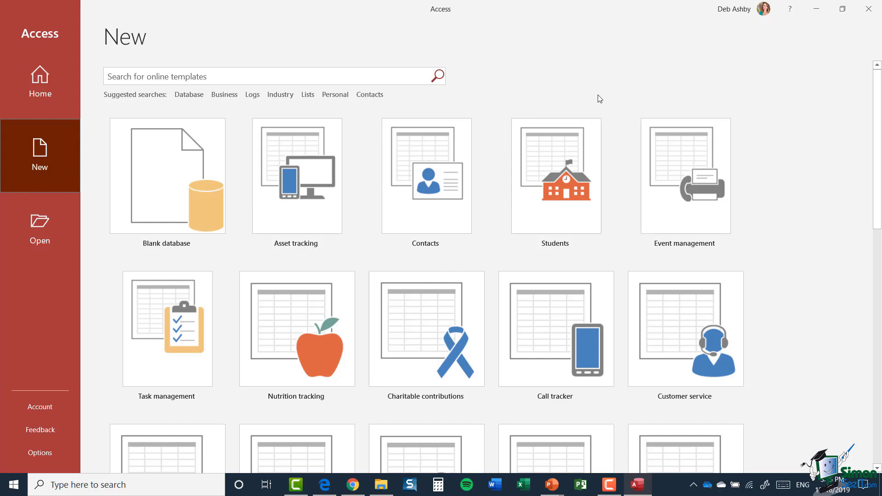
Preview the Contacts template, which proposes Database1.accdb in the Documents folder.
left_click(442, 154)
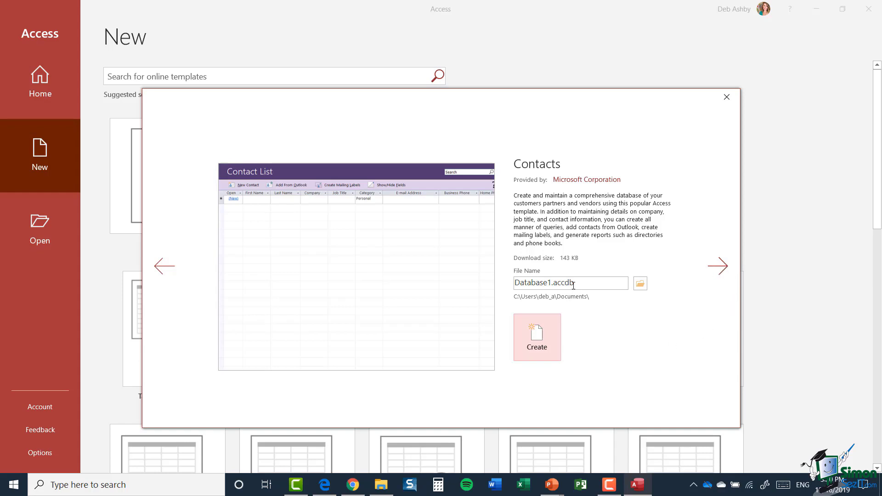
Preview Students and Event management, go back to Contacts, and create the database from it.
left_click(720, 269)
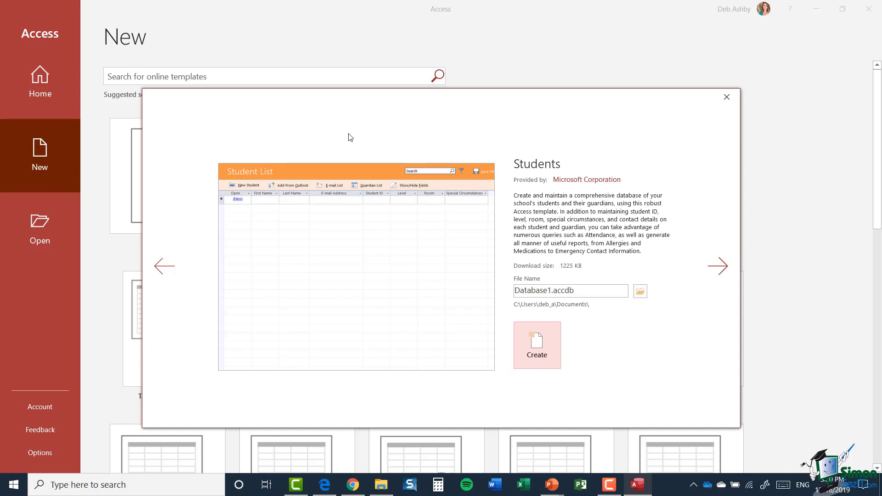
left_click(718, 270)
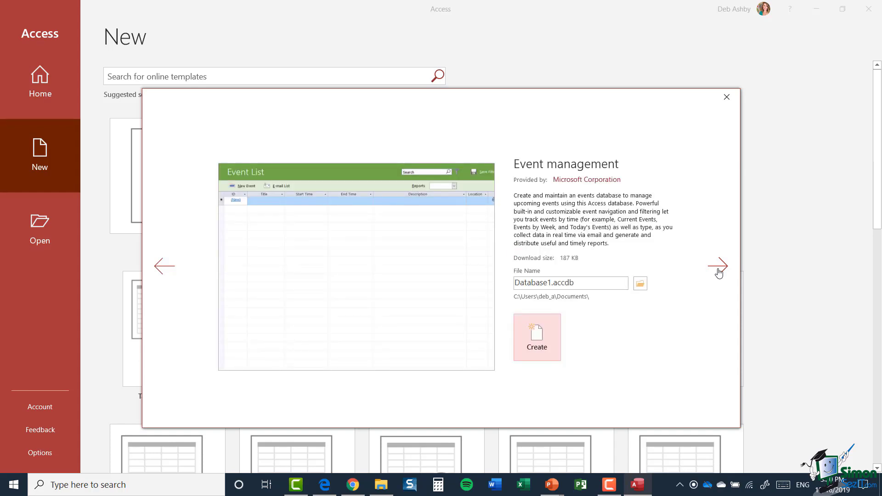
left_click(164, 268)
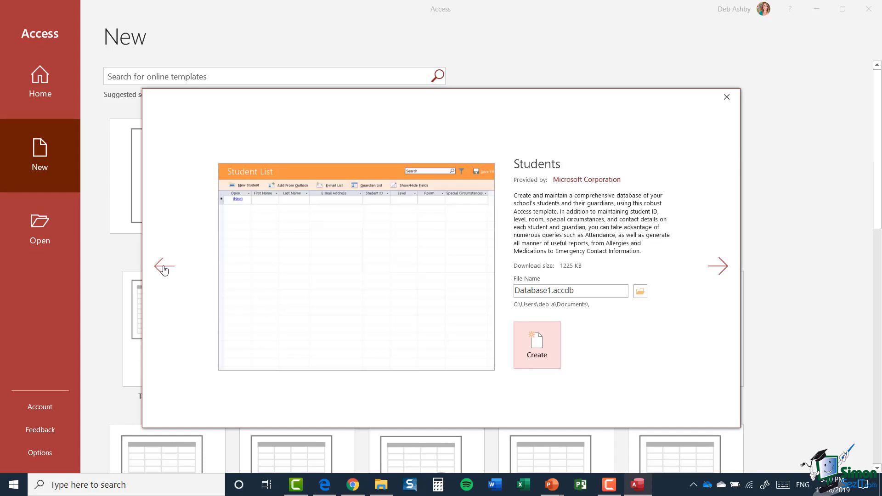
left_click(164, 268)
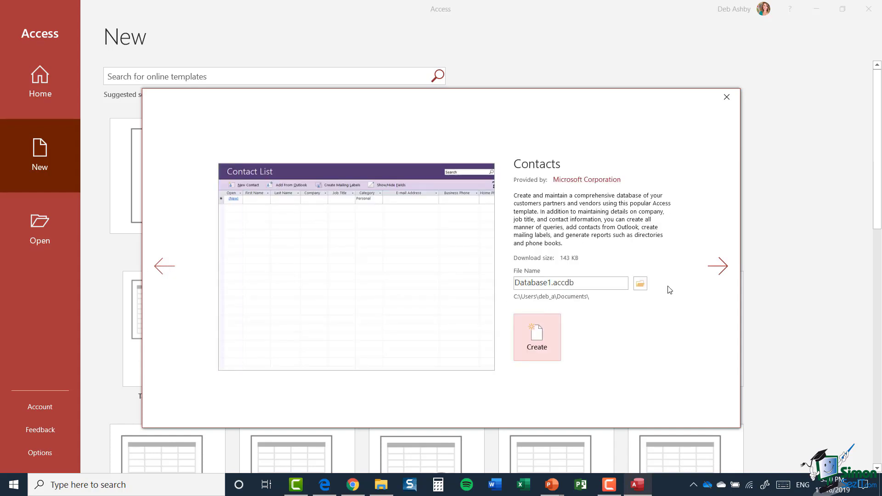
left_click(536, 340)
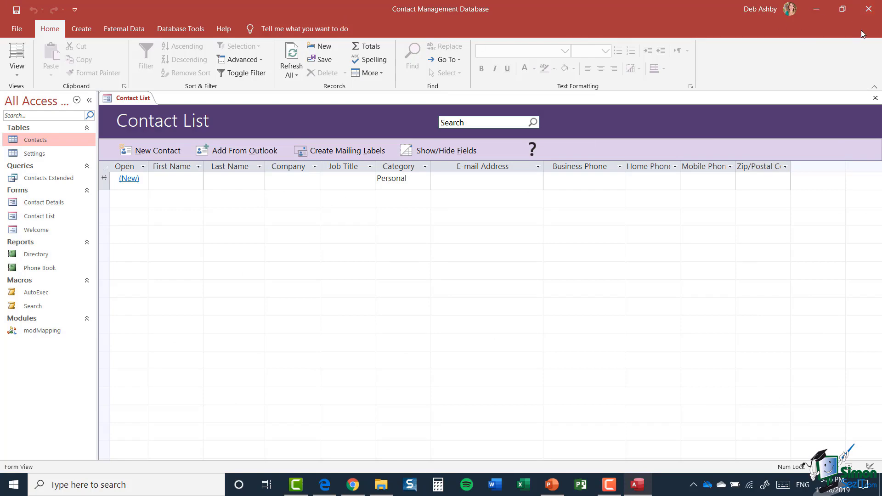
Close the new database and relaunch Access from the taskbar to its start screen.
left_click(868, 8)
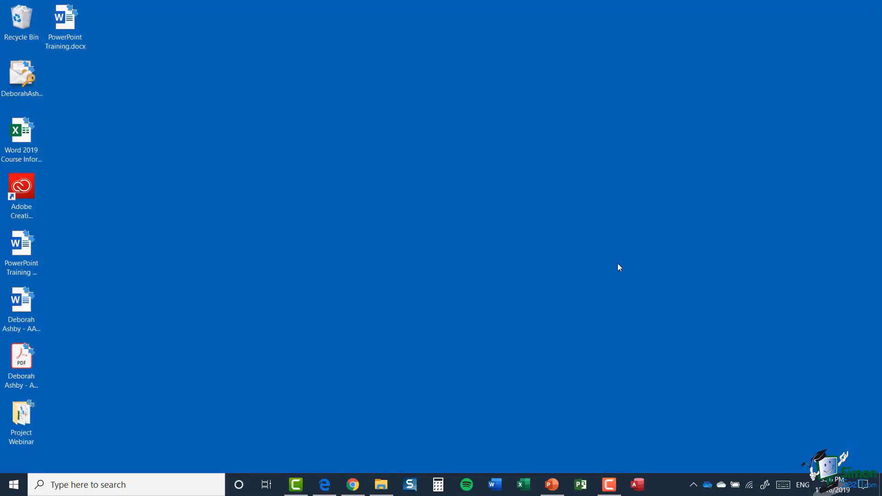
left_click(638, 485)
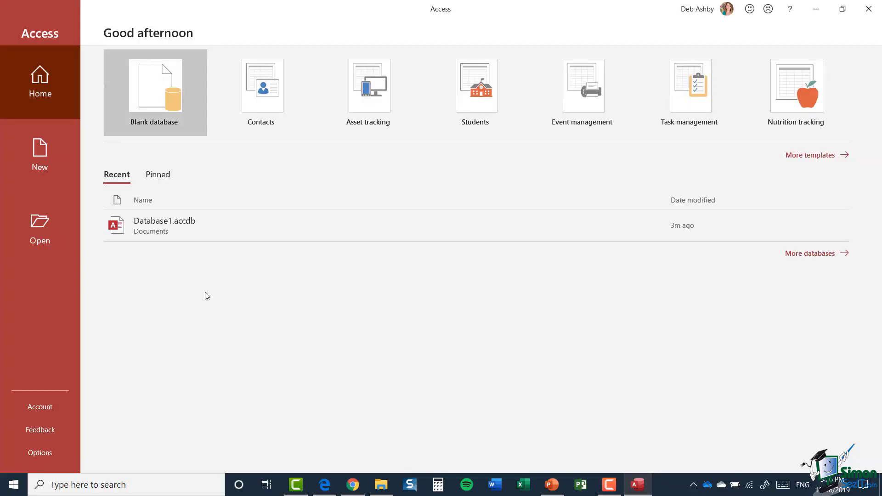
Reopen Database1.accdb from Recent files and close its Welcome form.
left_click(221, 225)
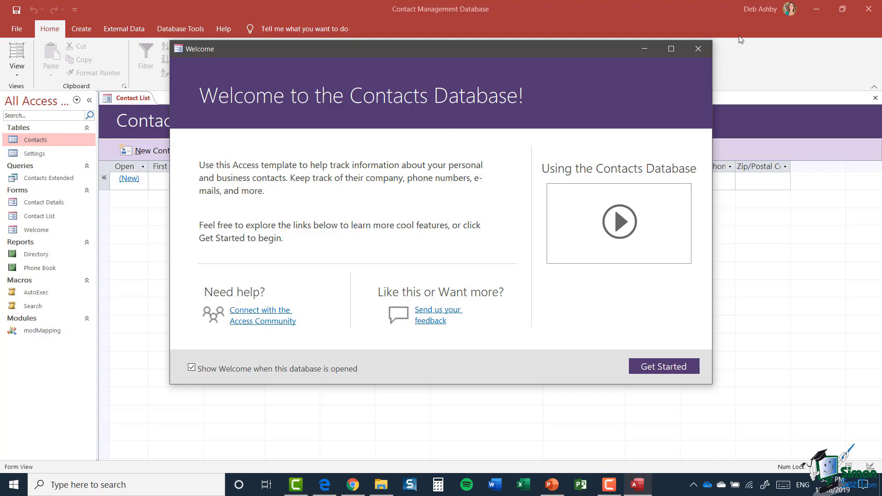
left_click(698, 48)
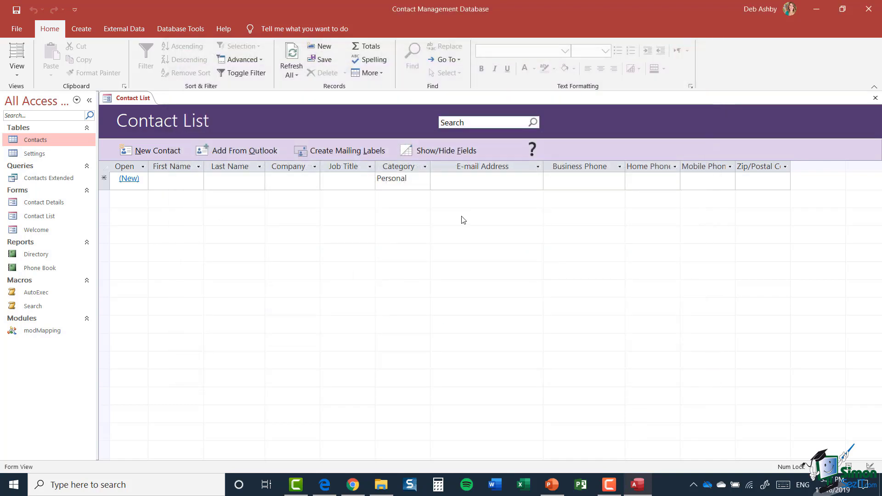
Close the Contact Management Database and exit Access to the desktop.
left_click(870, 9)
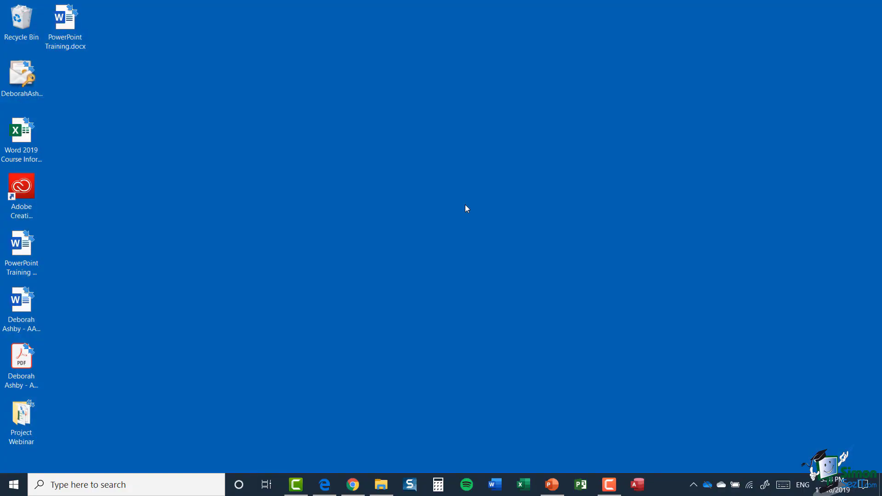